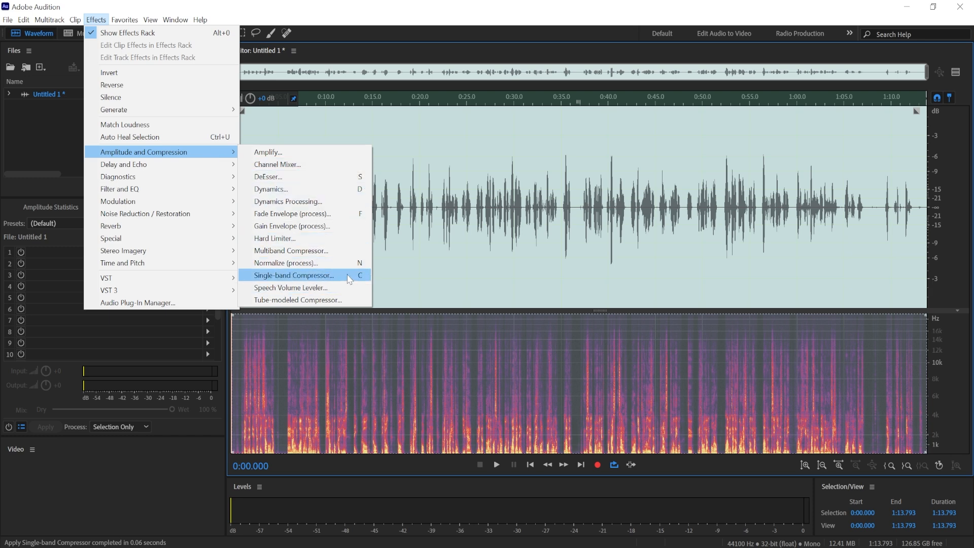
# Open the Single-band Compressor for the whole recording and set its release to 100 ms.
pyautogui.click(305, 276)
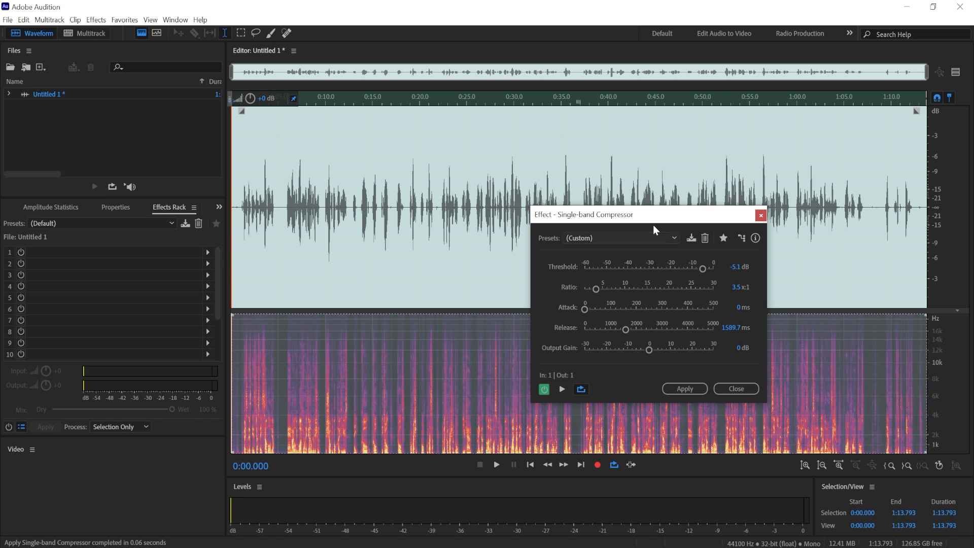
pyautogui.moveTo(609, 220); pyautogui.dragTo(556, 192)
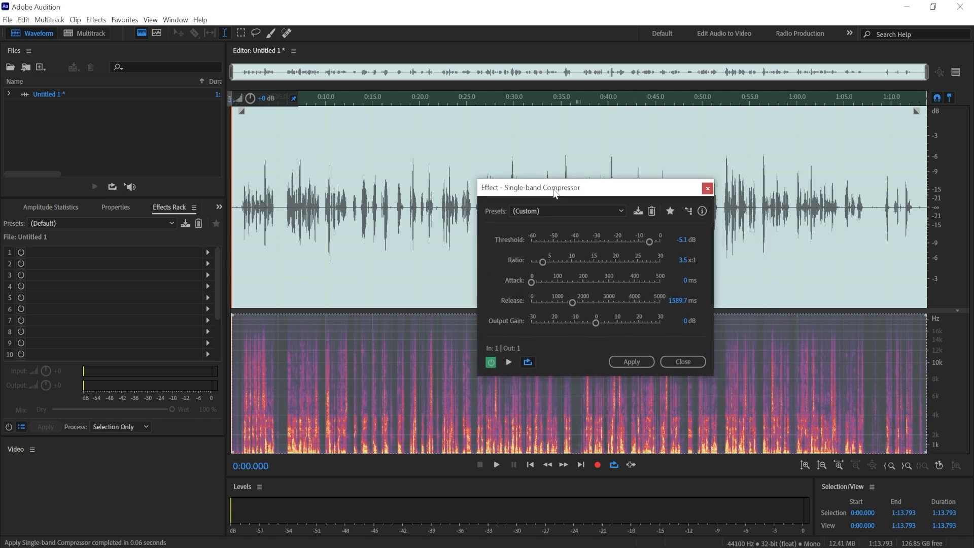
pyautogui.moveTo(556, 192); pyautogui.dragTo(459, 205)
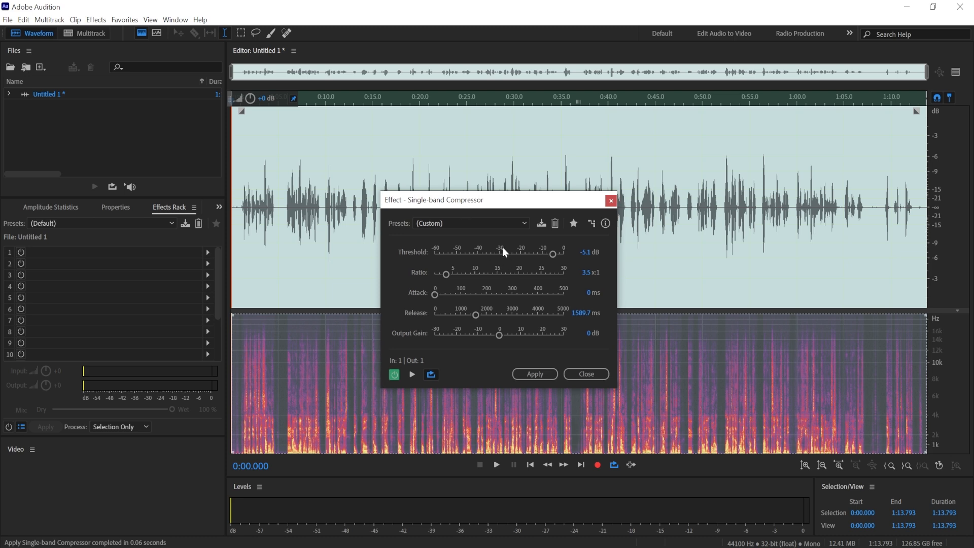
pyautogui.moveTo(481, 204); pyautogui.dragTo(559, 312)
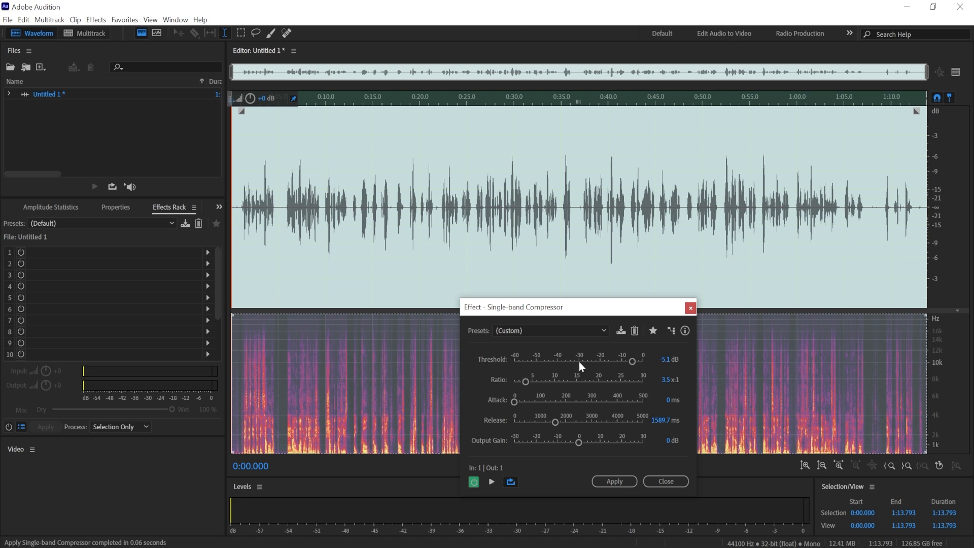
pyautogui.moveTo(558, 422); pyautogui.dragTo(535, 422)
pyautogui.click(660, 420)
pyautogui.write('100')
pyautogui.press('Return')
# Set the compressor's threshold to -5 dB and apply the effect to the recording.
pyautogui.click(662, 360)
pyautogui.write('-5')
pyautogui.press('Return')
pyautogui.click(615, 481)
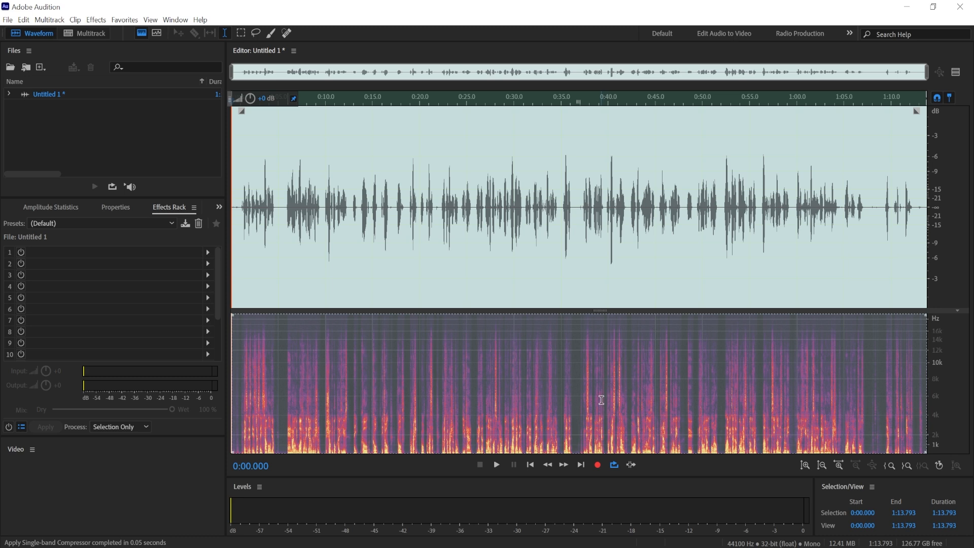
# Undo the Single-band Compressor and normalize the whole recording to 0 dB.
pyautogui.click(24, 19)
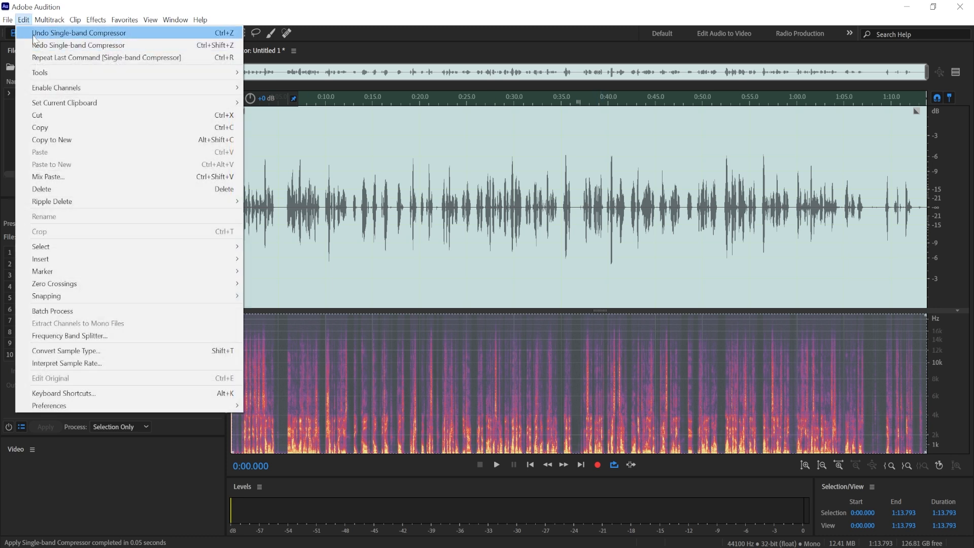
pyautogui.click(34, 33)
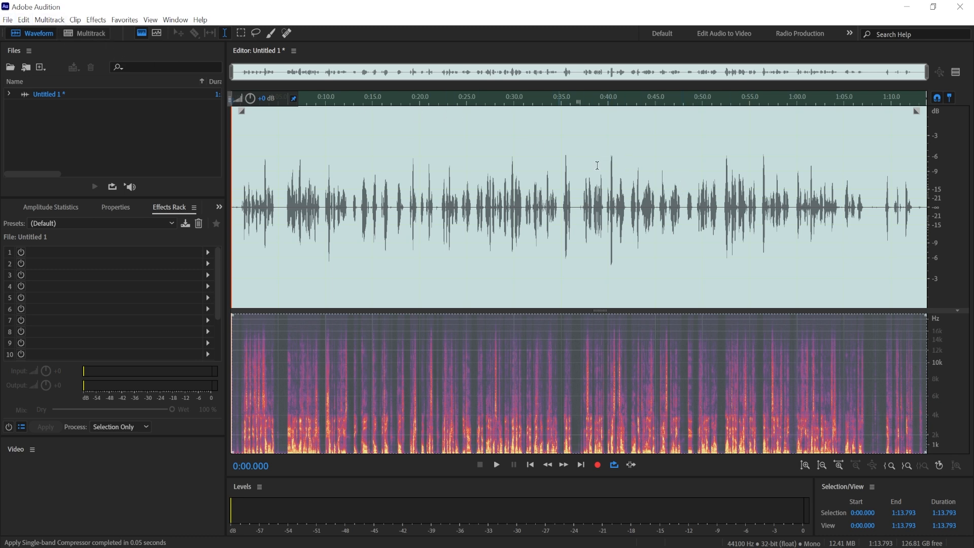
pyautogui.hotkey('ctrl', 'r')
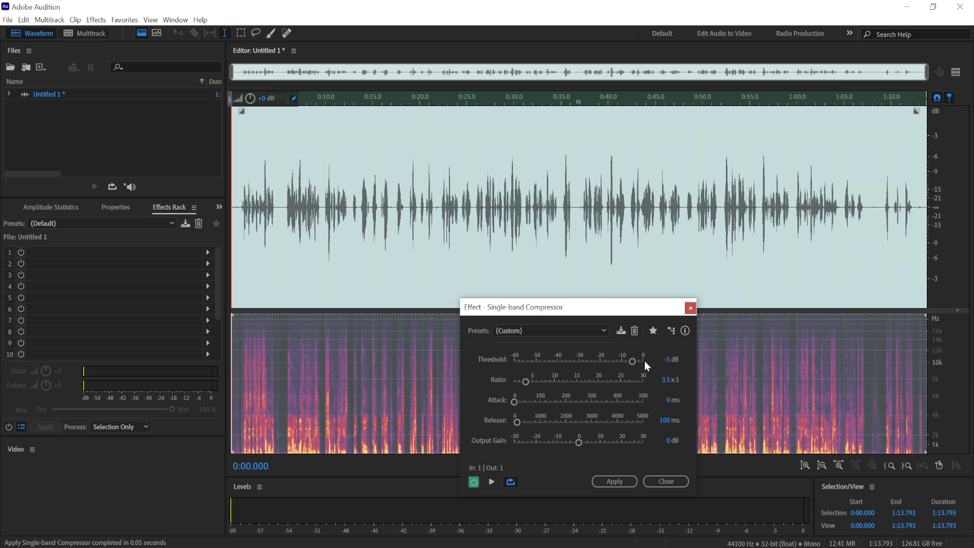
pyautogui.click(689, 309)
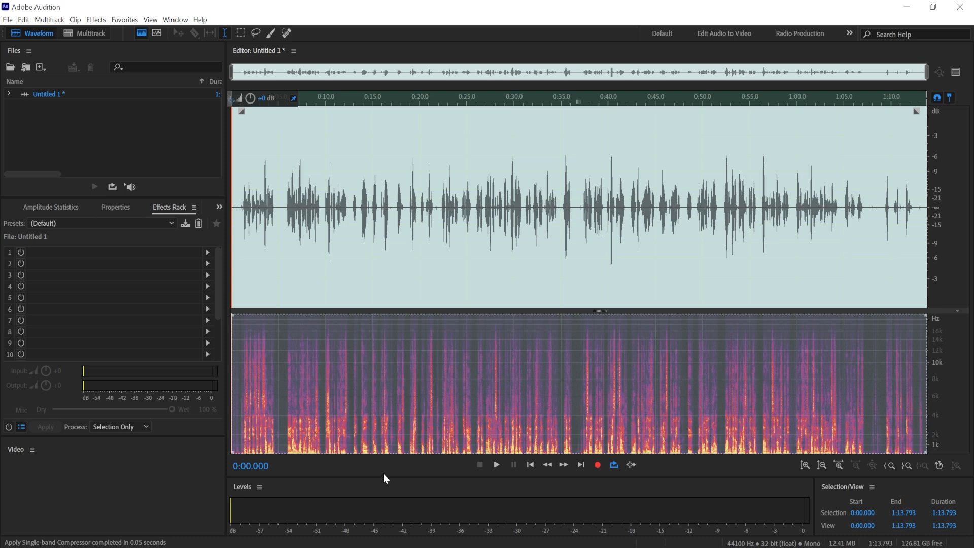
pyautogui.press('n')
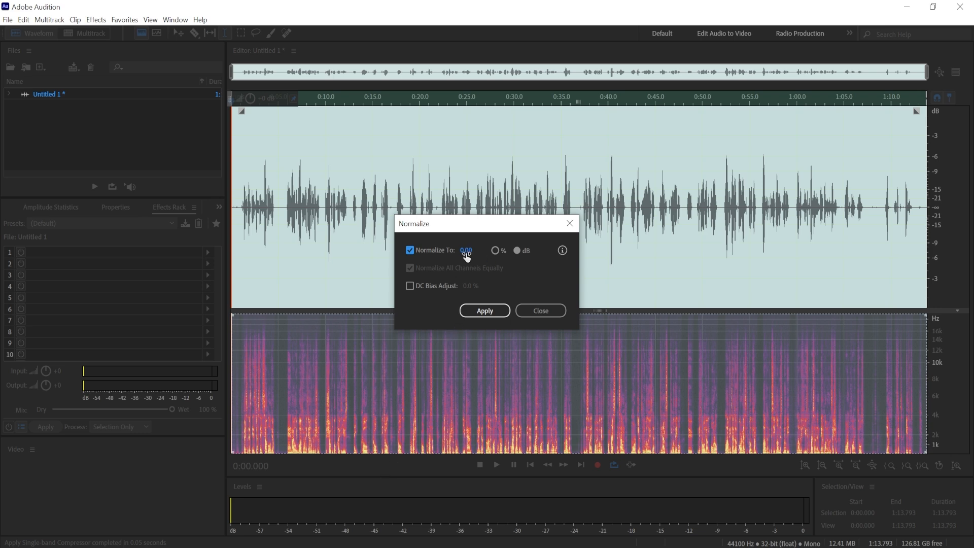
pyautogui.click(485, 311)
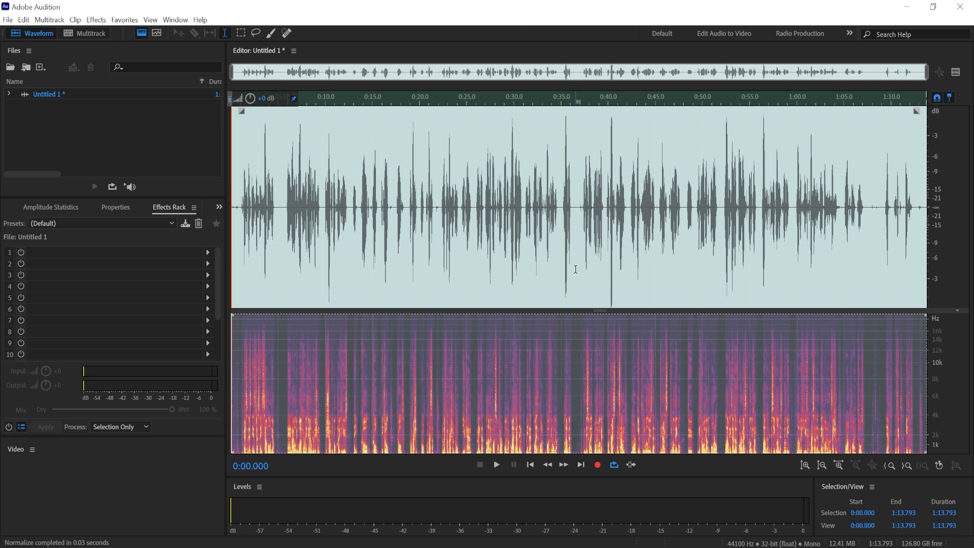
# Apply the Single-band Compressor with its existing settings to the normalized recording.
pyautogui.hotkey('shift', 'c')
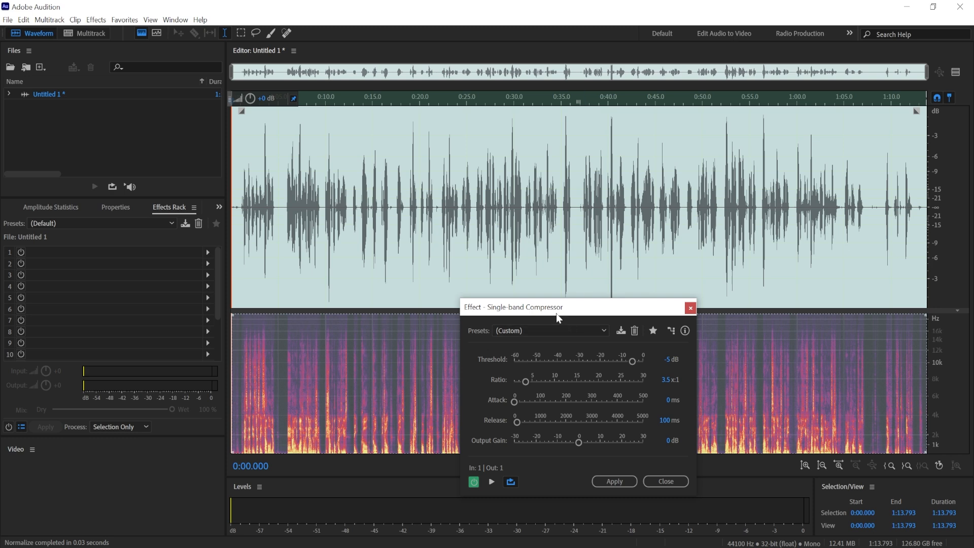
pyautogui.moveTo(555, 312); pyautogui.dragTo(383, 239)
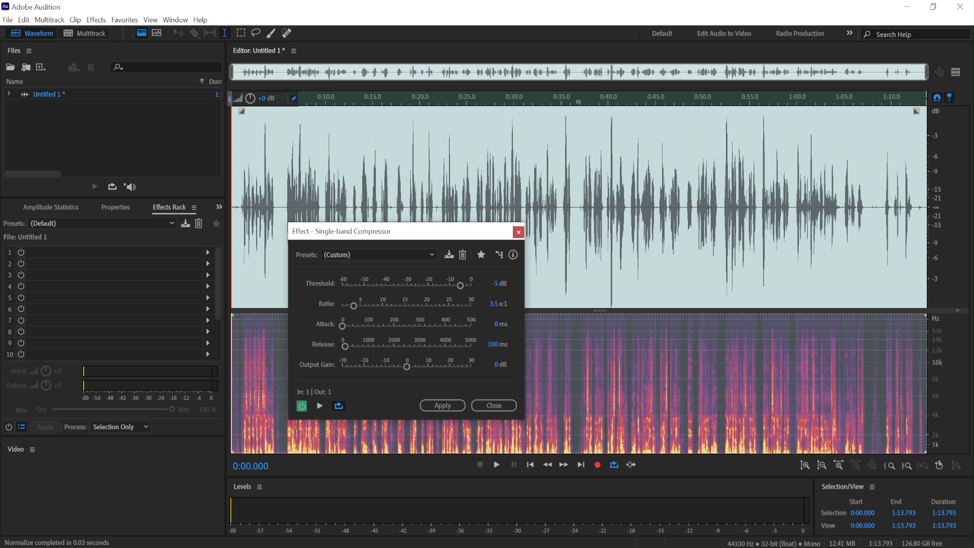
pyautogui.click(429, 406)
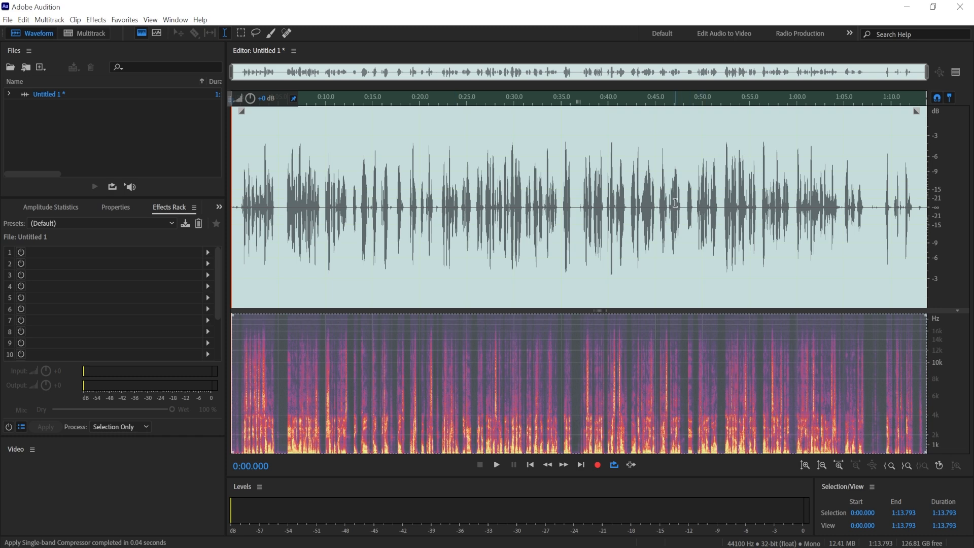
# Reopen the Single-band Compressor, raise the ratio to 30:1 and apply it to the recording.
pyautogui.hotkey('ctrl', 'r')
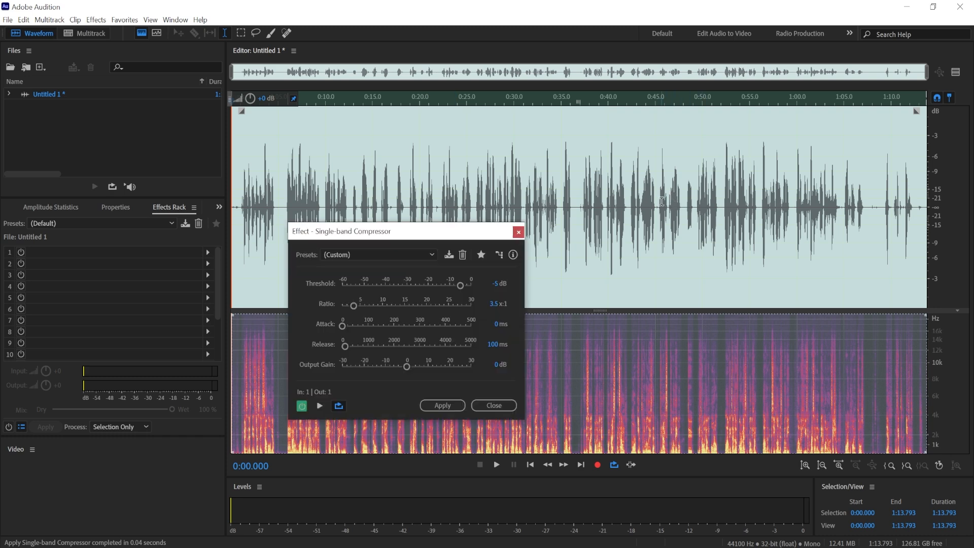
pyautogui.moveTo(457, 236); pyautogui.dragTo(602, 287)
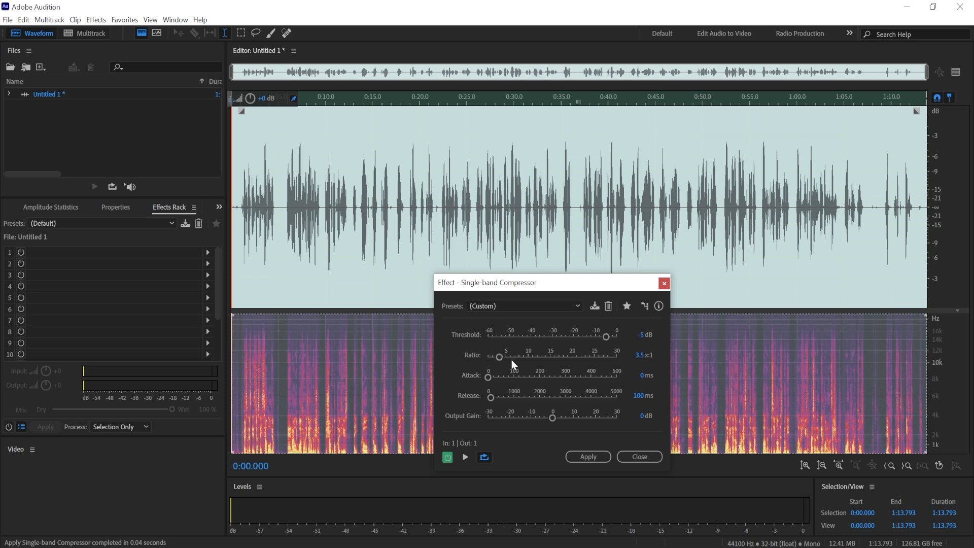
pyautogui.moveTo(500, 357); pyautogui.dragTo(591, 368)
pyautogui.click(587, 459)
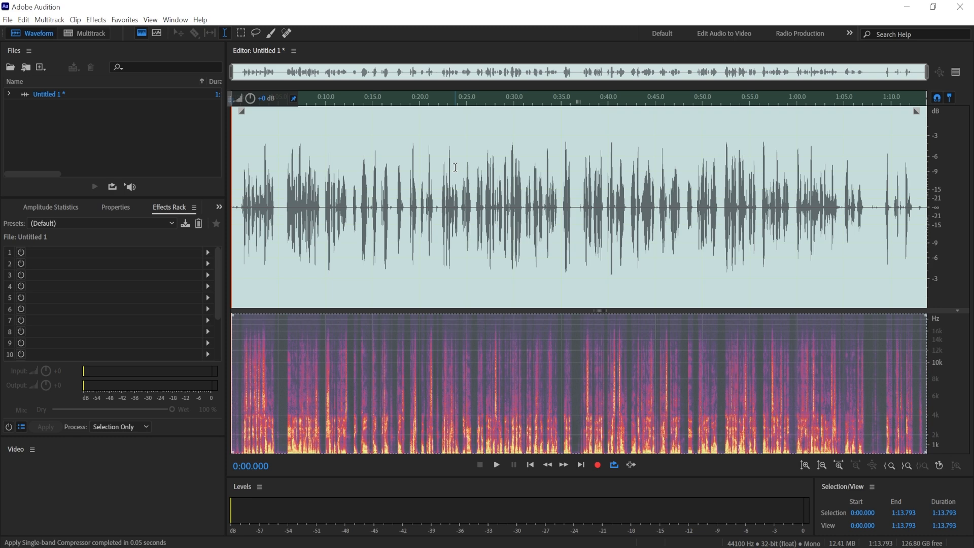
# Set the Single-band Compressor's ratio to 3:1 and raise its attack to about 54.6 ms.
pyautogui.hotkey('ctrl', 'r')
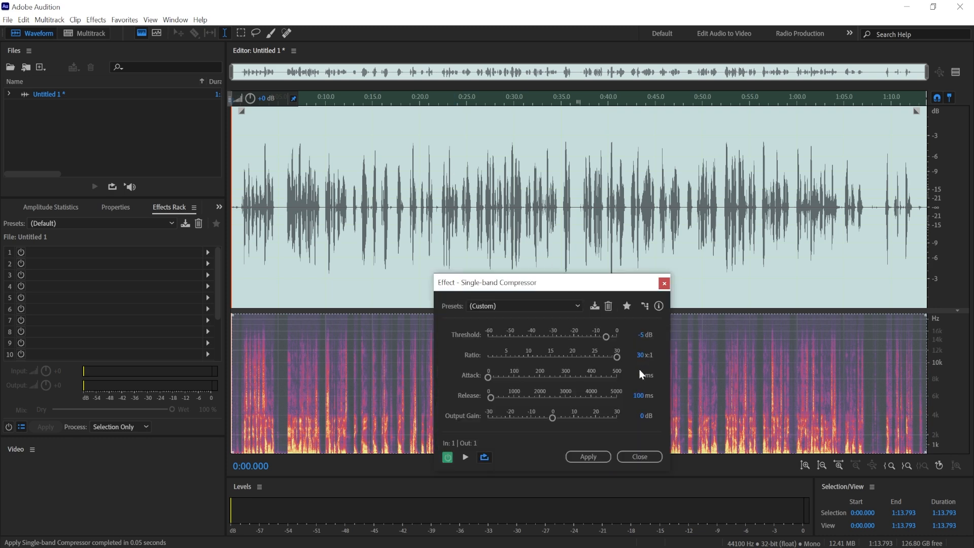
pyautogui.moveTo(564, 355); pyautogui.dragTo(544, 357)
pyautogui.click(640, 355)
pyautogui.write('3')
pyautogui.press('Return')
pyautogui.moveTo(490, 377); pyautogui.dragTo(504, 376)
pyautogui.click(656, 456)
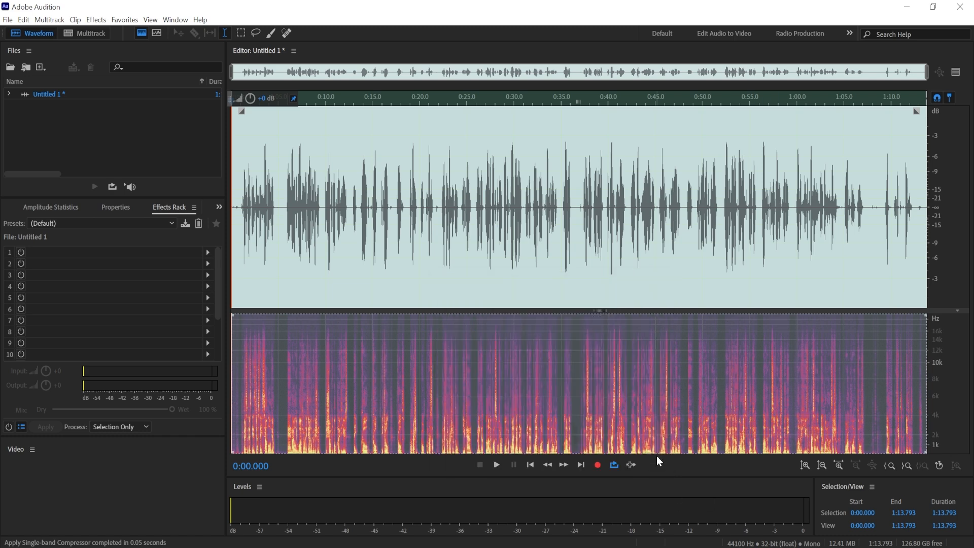
# Set the Single-band Compressor's attack to 100 ms and apply it to the recording.
pyautogui.hotkey('ctrl', 'r')
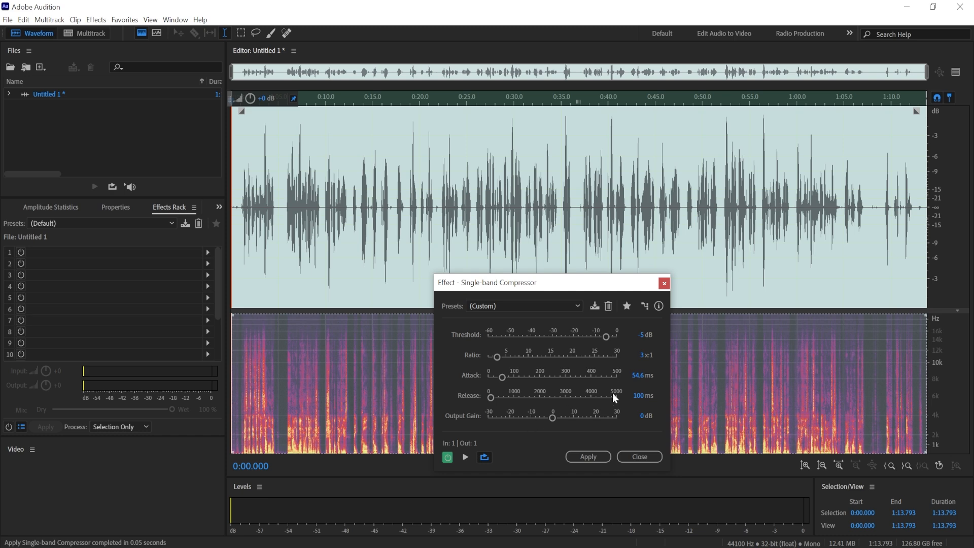
pyautogui.moveTo(505, 377); pyautogui.dragTo(513, 377)
pyautogui.click(638, 376)
pyautogui.write('100')
pyautogui.click(589, 458)
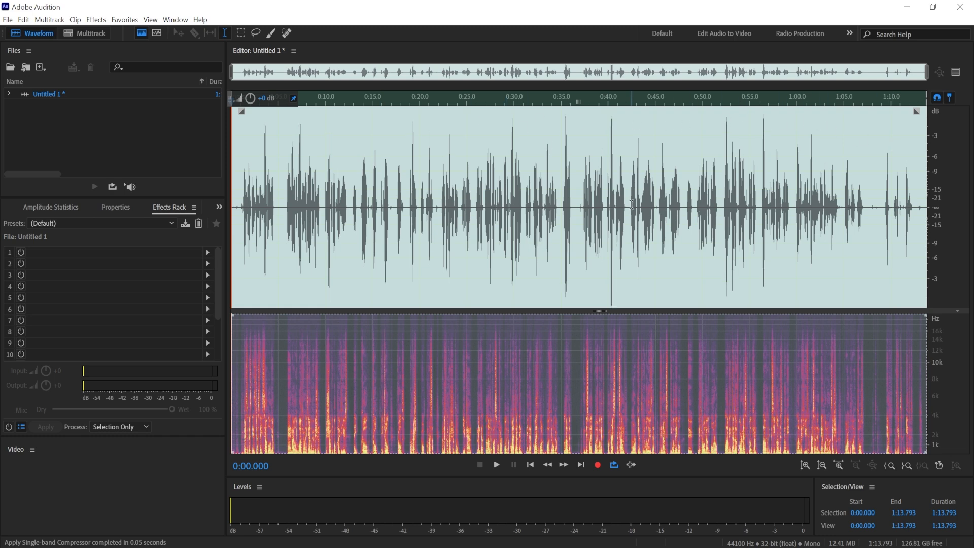
# Compress the recording with the attack set to 0 ms and normalize the result to 0 dB.
pyautogui.hotkey('ctrl', 'r')
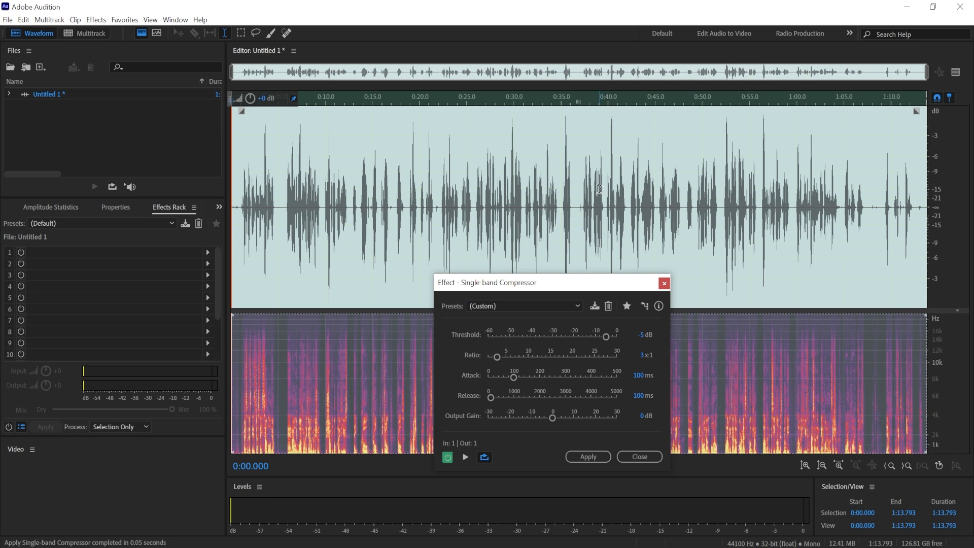
pyautogui.moveTo(513, 377); pyautogui.dragTo(431, 378)
pyautogui.click(587, 458)
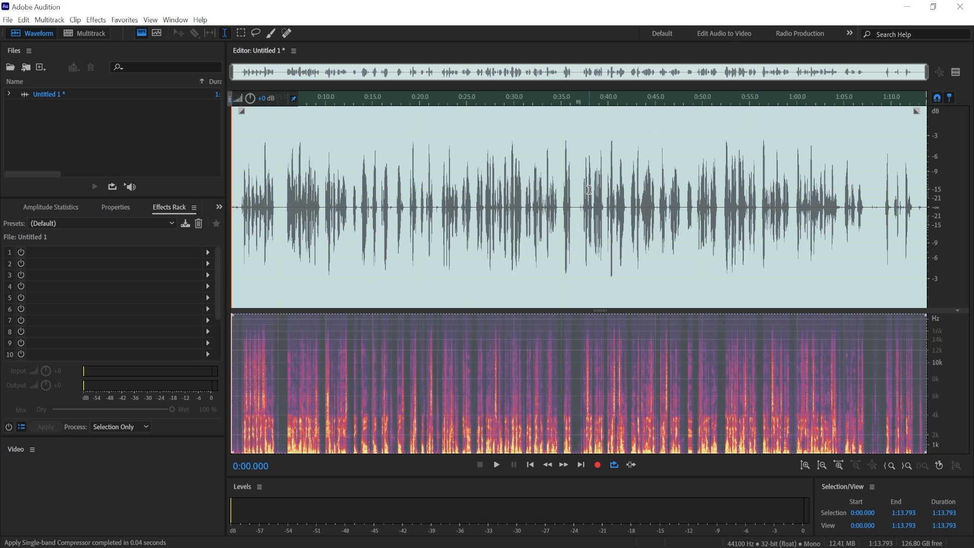
pyautogui.press('n')
pyautogui.click(486, 309)
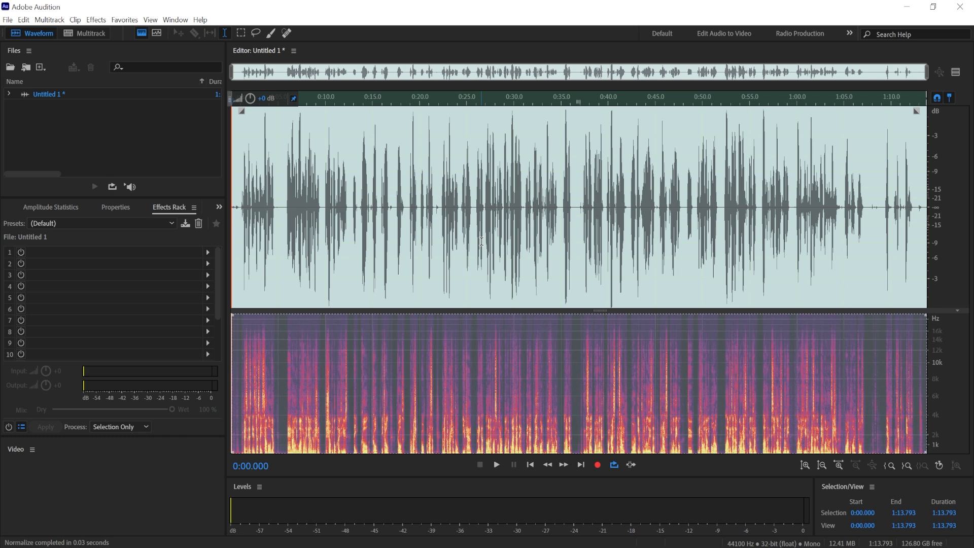
# Apply the Single-band Compressor once more with the same settings and normalize the recording to 0 dB again.
pyautogui.hotkey('shift', 'c')
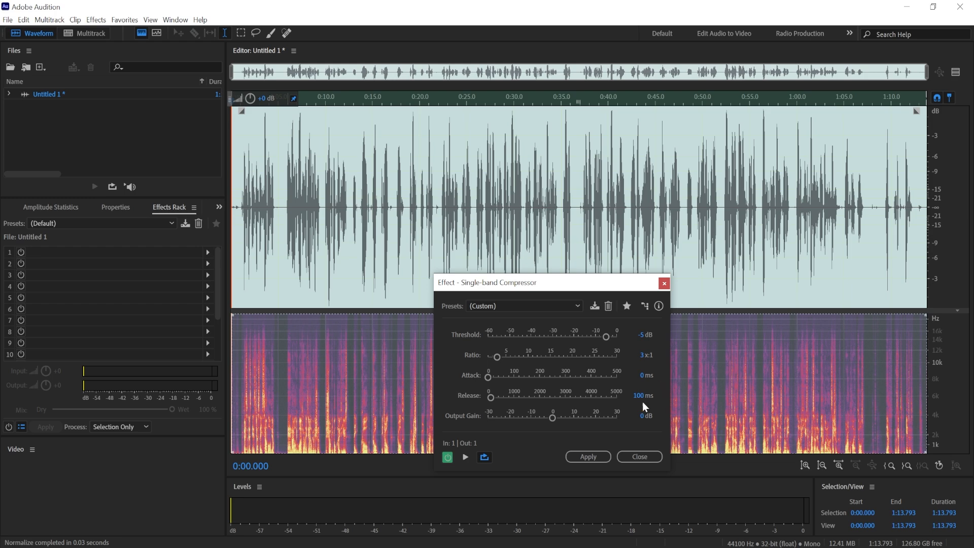
pyautogui.click(589, 457)
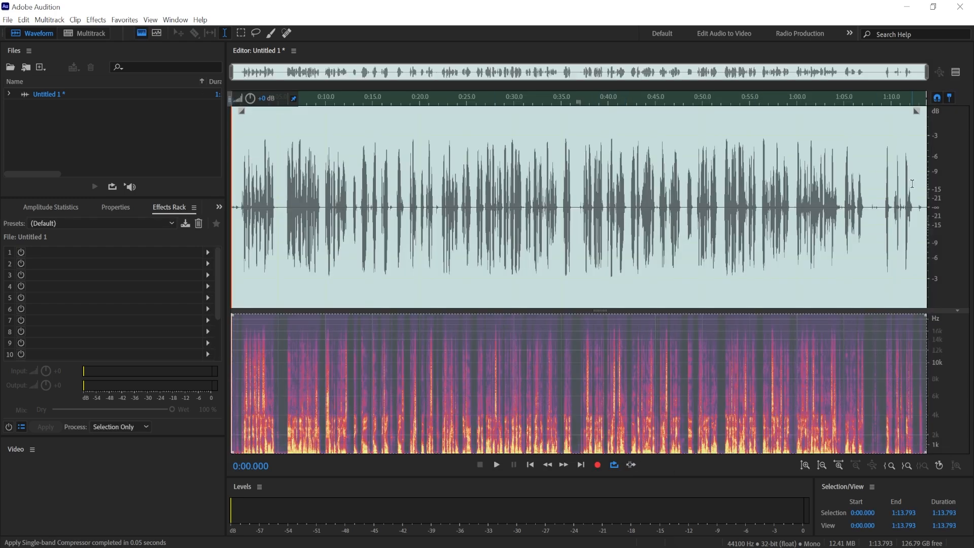
pyautogui.press('n')
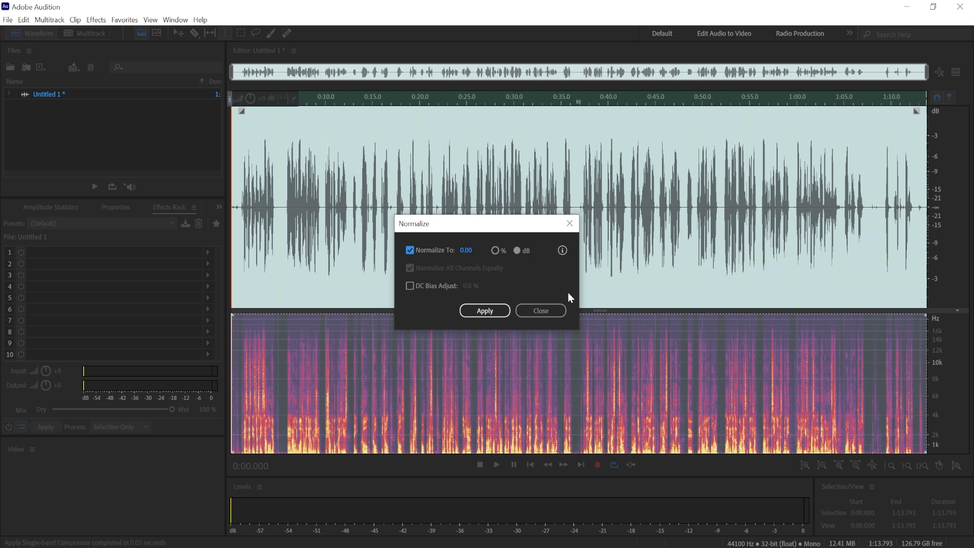
pyautogui.click(485, 311)
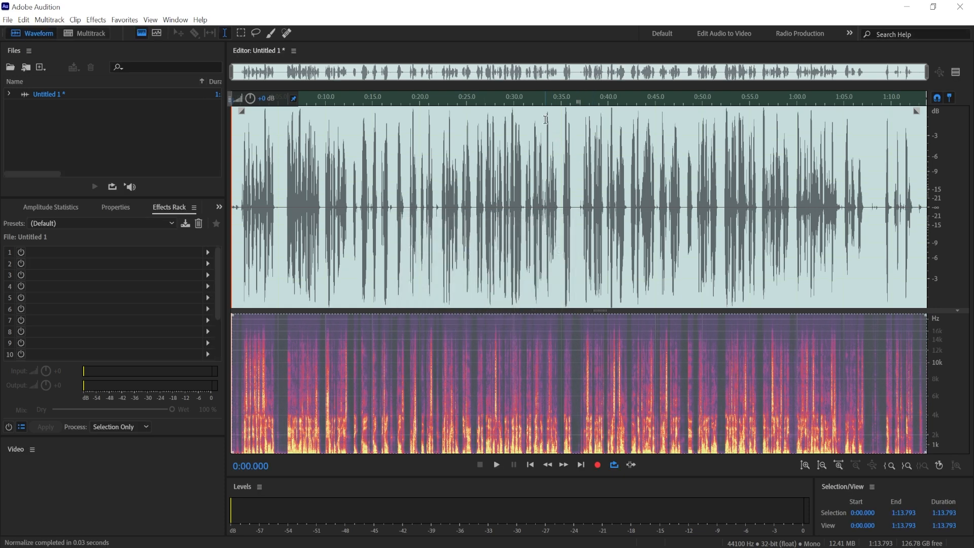